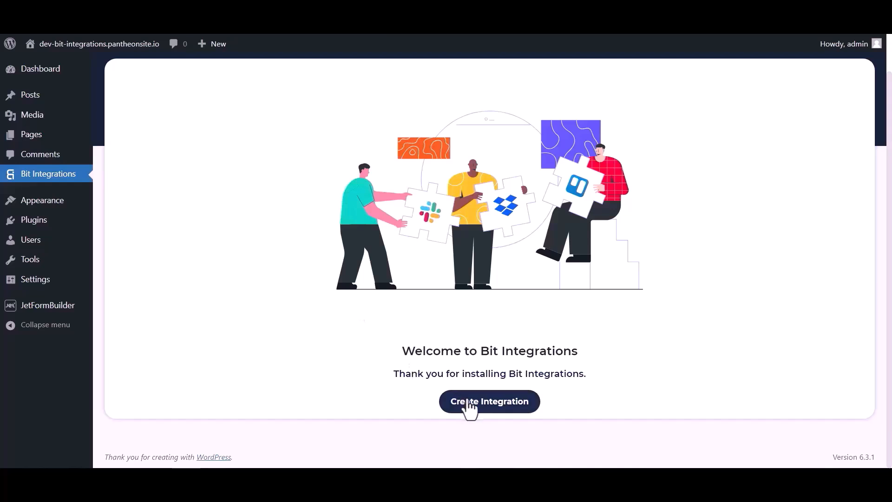
Step: Search the triggers for jet and select JetForm Builder
{"action": "left_click", "coordinate": [333, 117]}
{"action": "type", "text": "jet"}
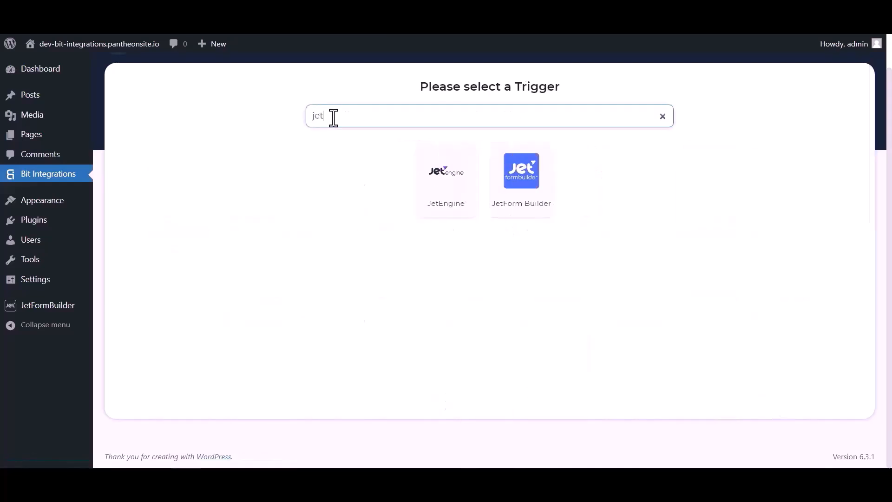
{"action": "left_click", "coordinate": [522, 197]}
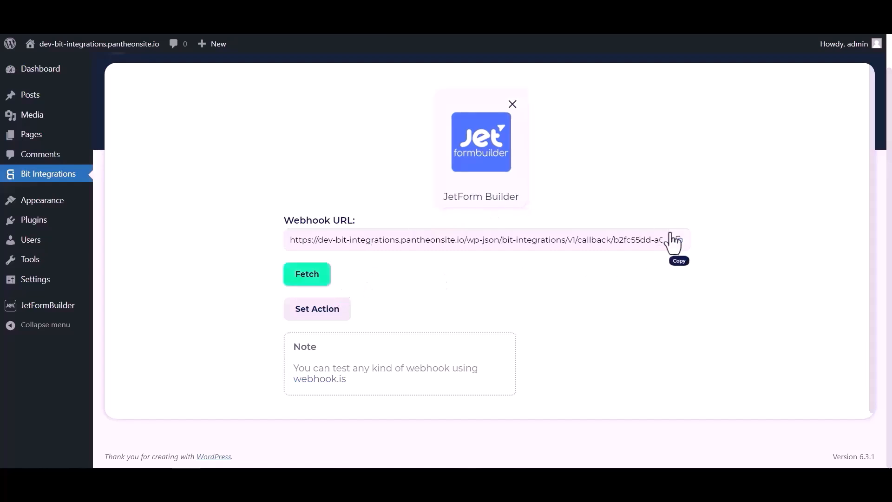
Step: Copy the webhook URL and start fetching the test data
{"action": "left_click", "coordinate": [676, 241]}
{"action": "left_click", "coordinate": [310, 279]}
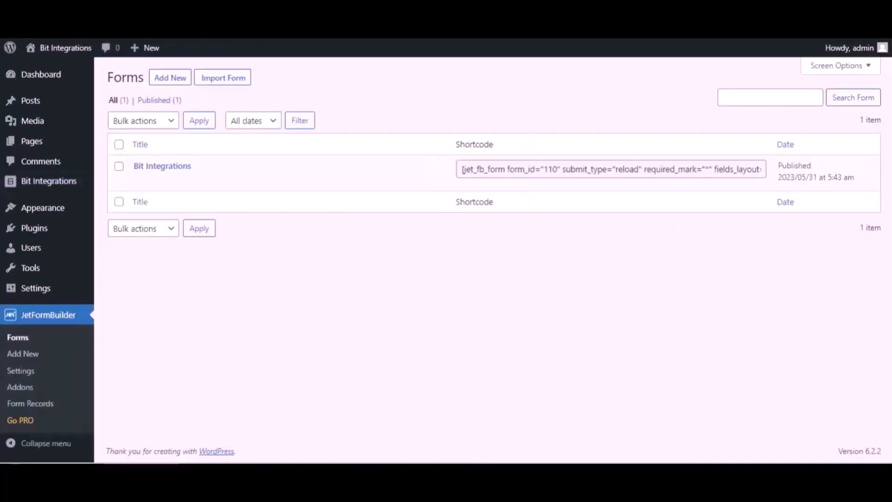
Step: Open the Bit Integrations form in JetFormBuilder for editing and show its settings sidebar
{"action": "mouse_move", "coordinate": [215, 177]}
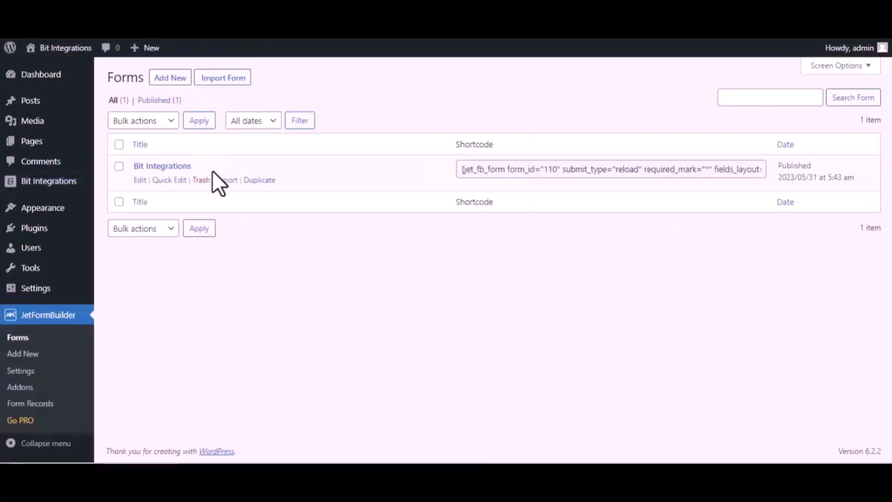
{"action": "left_click", "coordinate": [139, 180]}
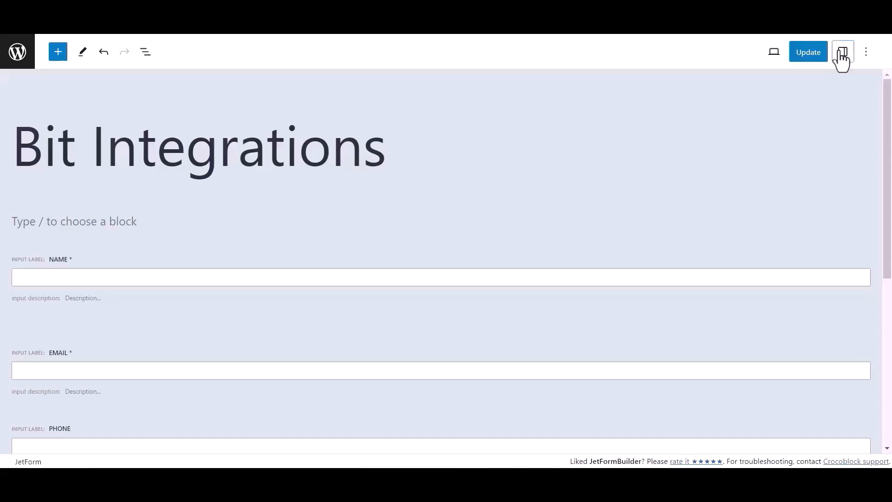
{"action": "left_click", "coordinate": [841, 52]}
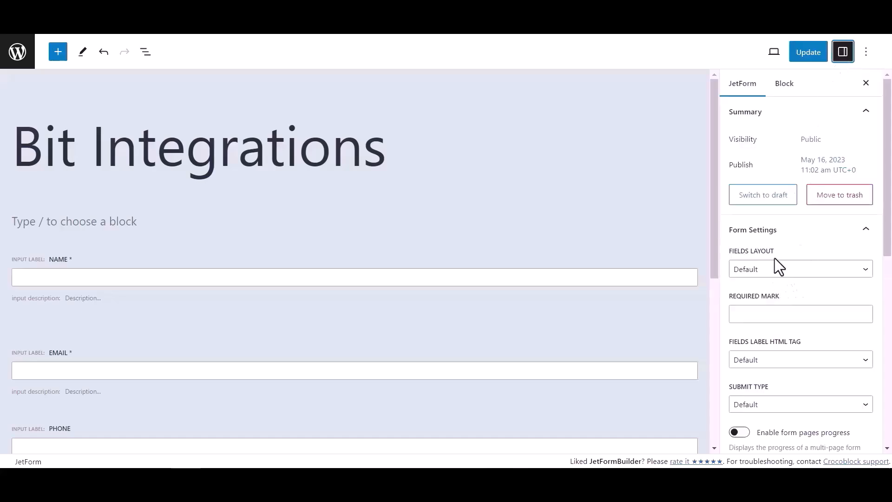
Step: Change the form's first post-submit action to Call Webhook
{"action": "scroll", "coordinate": [774, 258], "scroll_direction": "down", "scroll_amount": 4}
{"action": "scroll", "coordinate": [774, 278], "scroll_direction": "down", "scroll_amount": 2}
{"action": "left_click", "coordinate": [774, 327]}
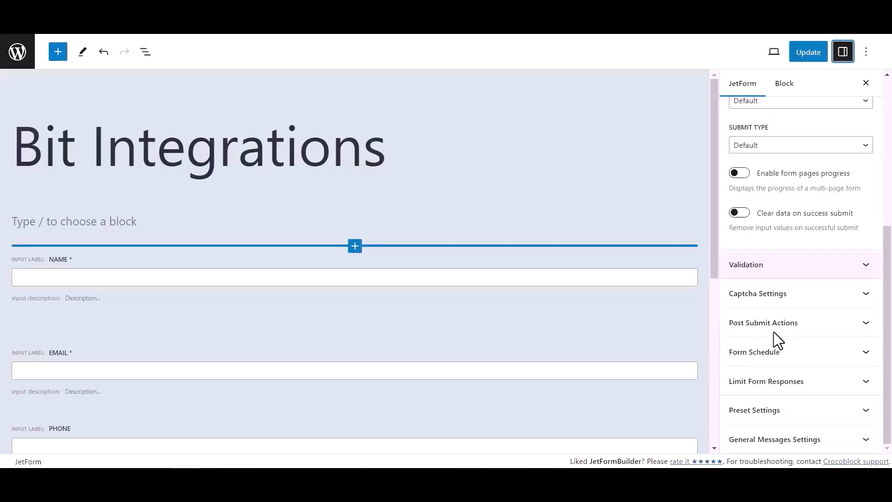
{"action": "left_click", "coordinate": [814, 329]}
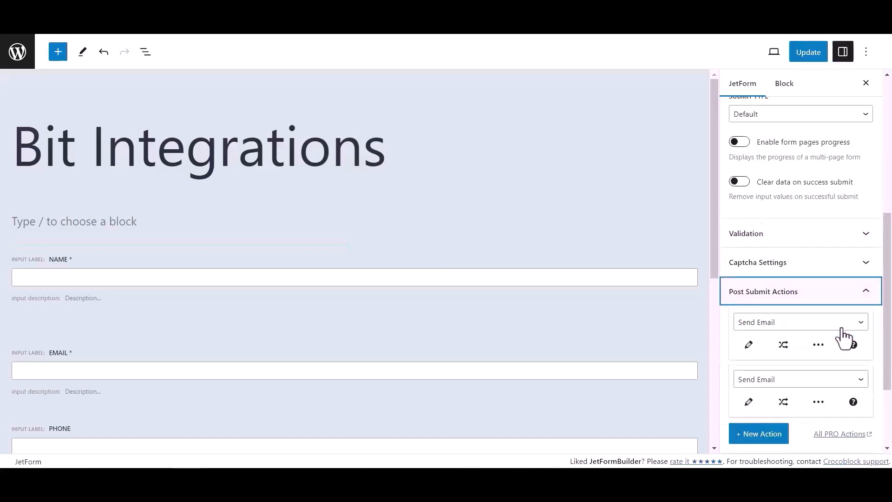
{"action": "left_click", "coordinate": [767, 328]}
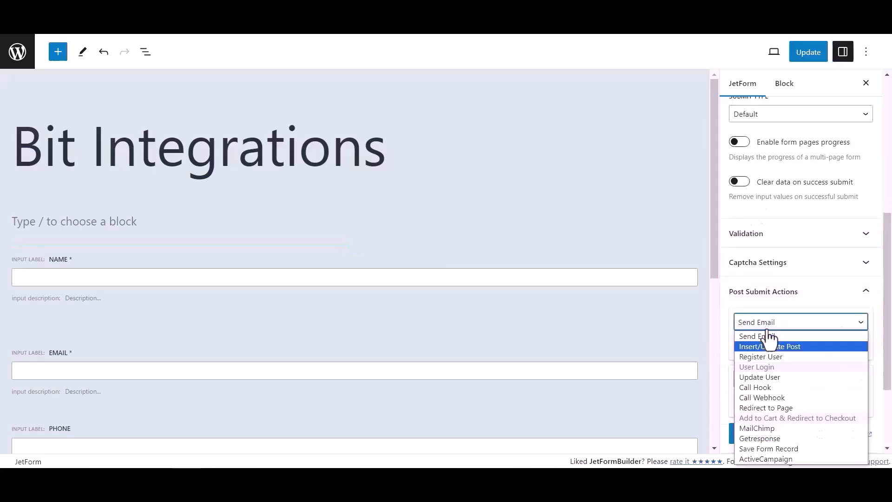
{"action": "left_click", "coordinate": [762, 397]}
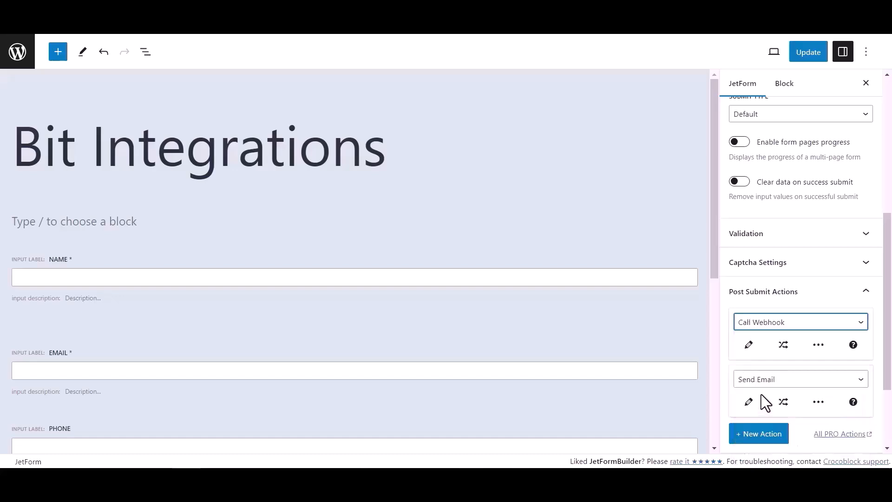
Step: Paste the copied webhook URL into the Call Webhook action settings and update the form
{"action": "left_click", "coordinate": [750, 345]}
{"action": "left_click", "coordinate": [412, 245]}
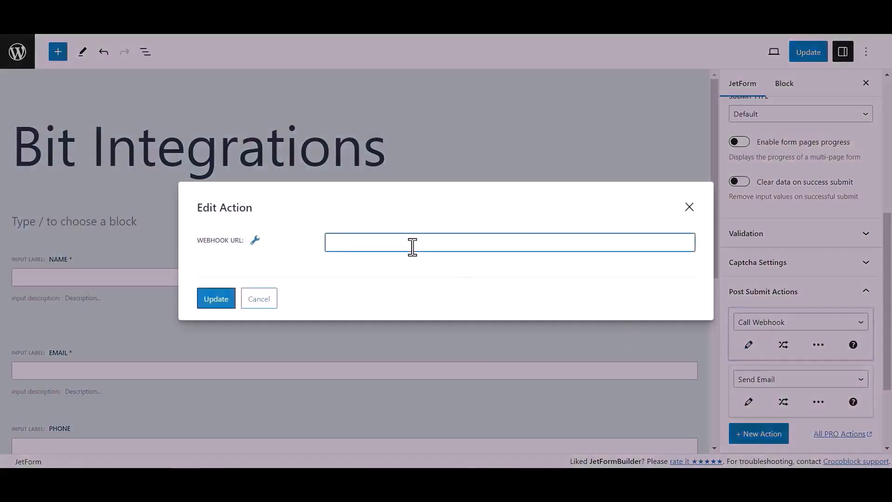
{"action": "key", "text": "ctrl+v"}
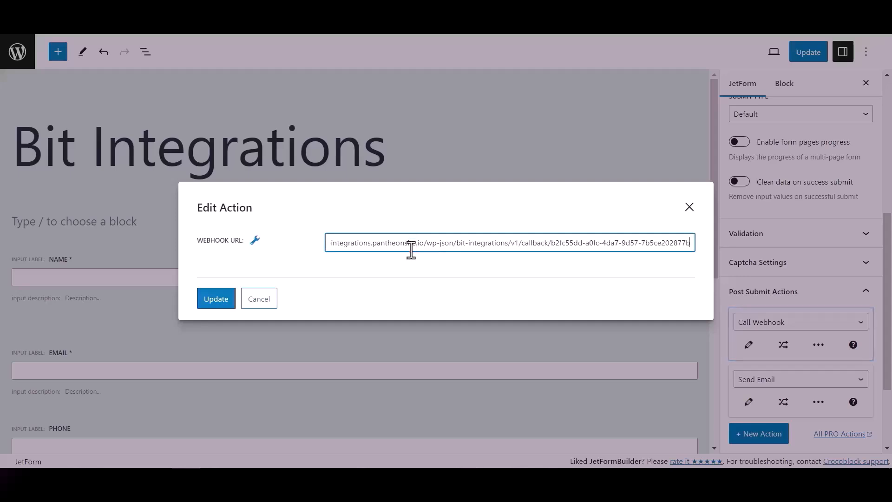
{"action": "left_click", "coordinate": [229, 302]}
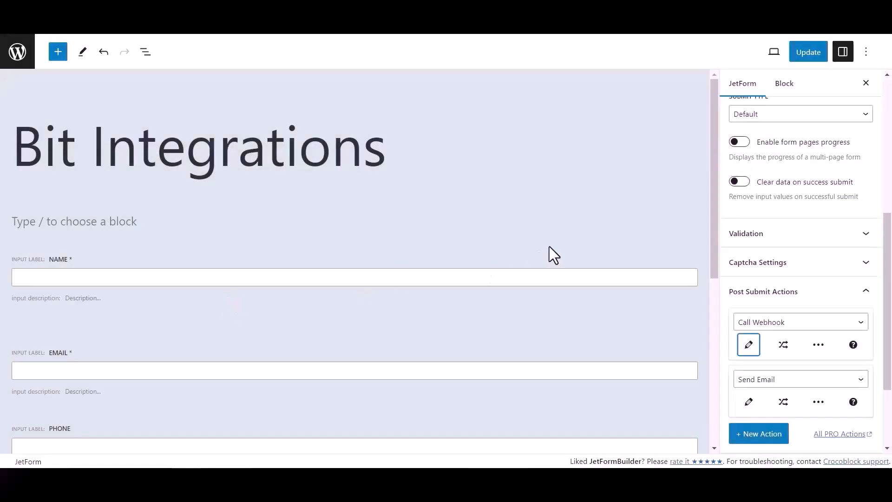
{"action": "left_click", "coordinate": [815, 57]}
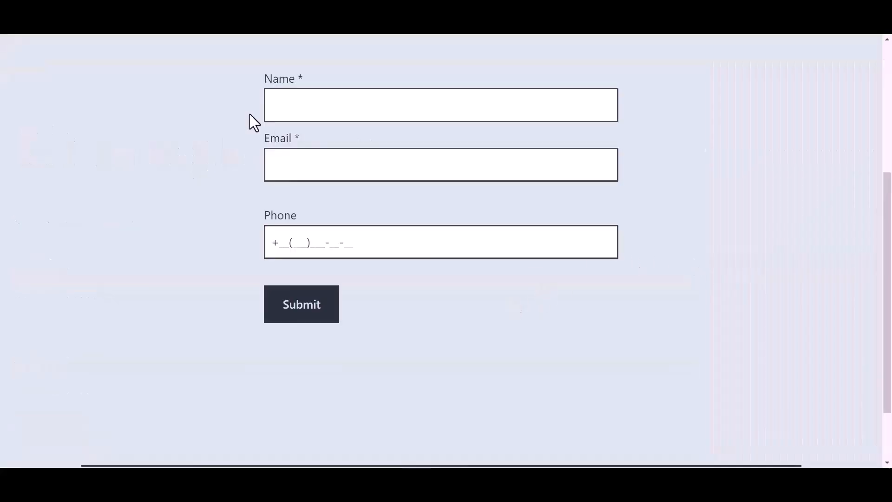
Step: Fill in the live form's Name as Bit Integrations and the Email field with a contact e-mail address
{"action": "left_click", "coordinate": [334, 106]}
{"action": "type", "text": "B"}
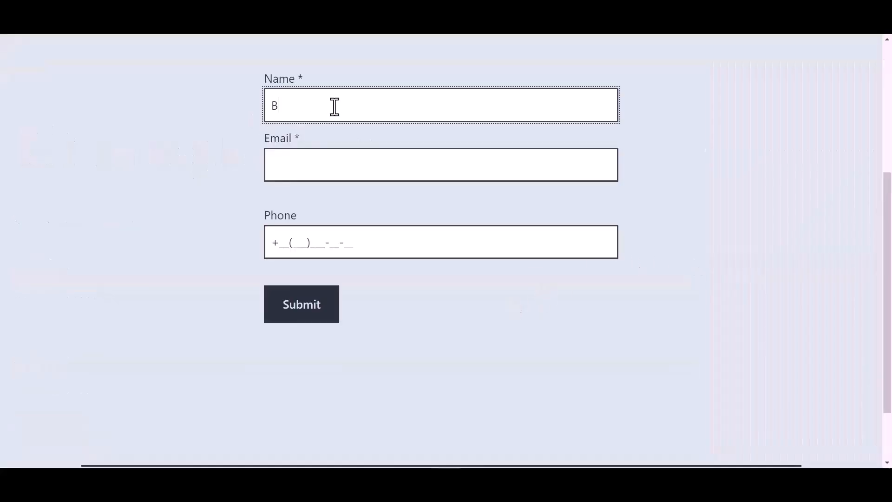
{"action": "type", "text": "it Integrat"}
{"action": "type", "text": "ions"}
{"action": "left_click", "coordinate": [305, 168]}
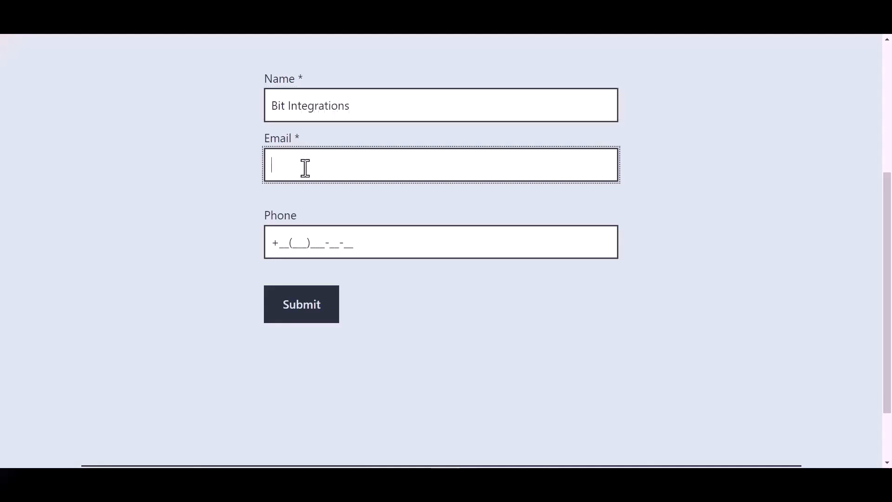
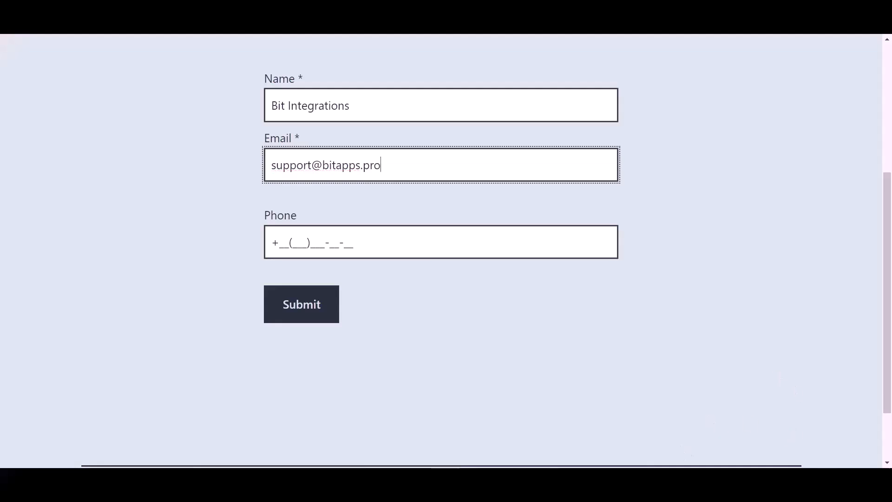
Step: Enter a phone number in the Phone field and submit the form
{"action": "left_click", "coordinate": [344, 242]}
{"action": "type", "text": "44(455)5"}
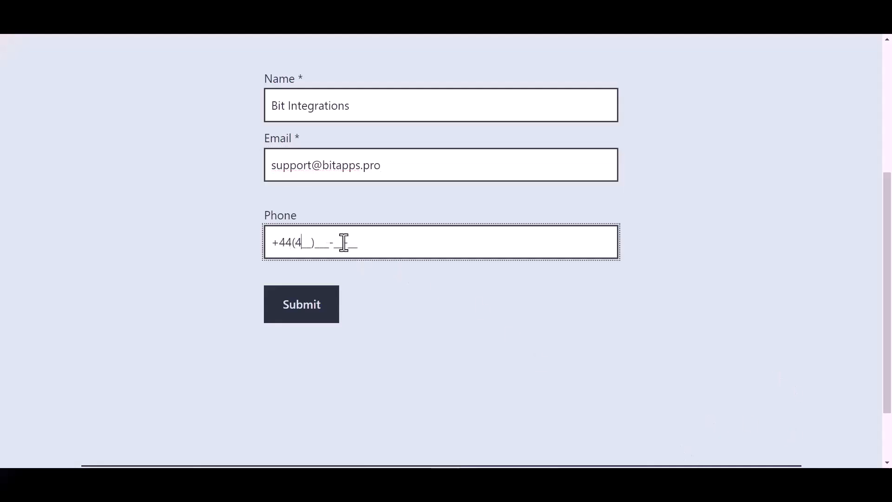
{"action": "type", "text": "66-6"}
{"action": "left_click", "coordinate": [312, 320]}
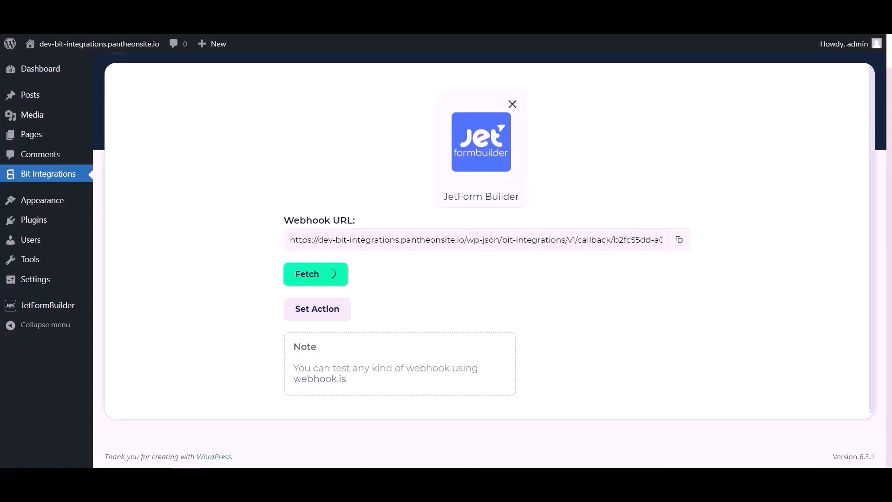
Step: Review the fetched webhook response values
{"action": "scroll", "coordinate": [534, 273], "scroll_direction": "down", "scroll_amount": 4}
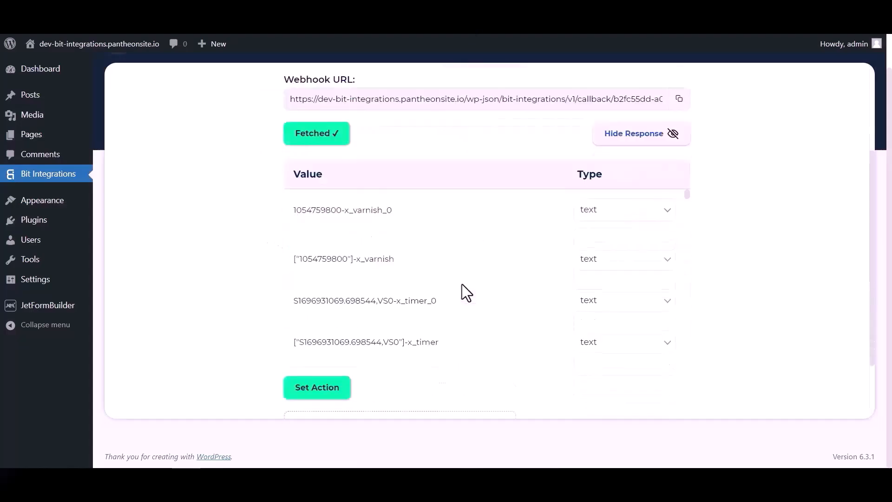
{"action": "scroll", "coordinate": [484, 193], "scroll_direction": "down", "scroll_amount": 10}
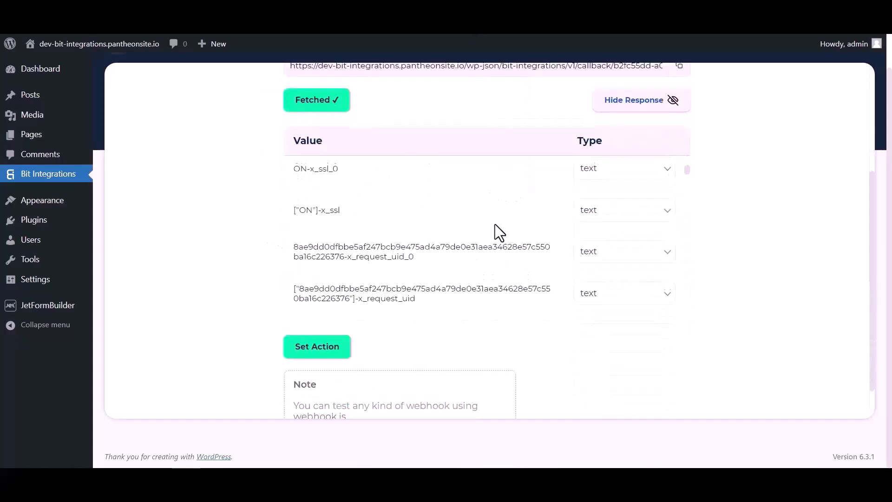
{"action": "scroll", "coordinate": [489, 222], "scroll_direction": "down", "scroll_amount": 10}
{"action": "scroll", "coordinate": [528, 222], "scroll_direction": "up", "scroll_amount": 2}
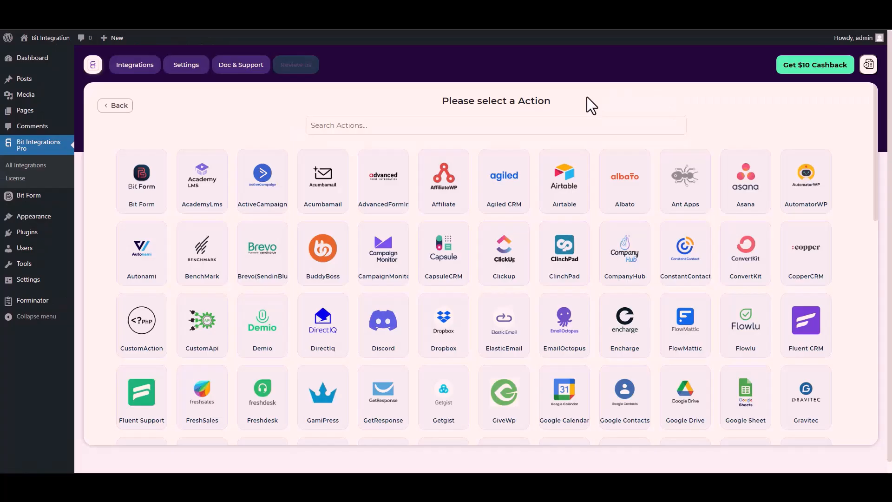
Step: Search the actions for cus and select CustomApi
{"action": "left_click", "coordinate": [555, 124]}
{"action": "type", "text": "cus"}
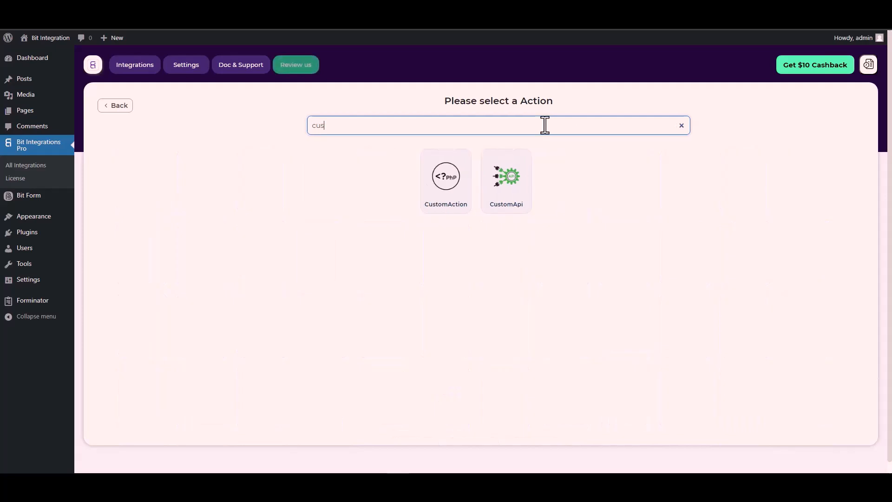
{"action": "left_click", "coordinate": [511, 191]}
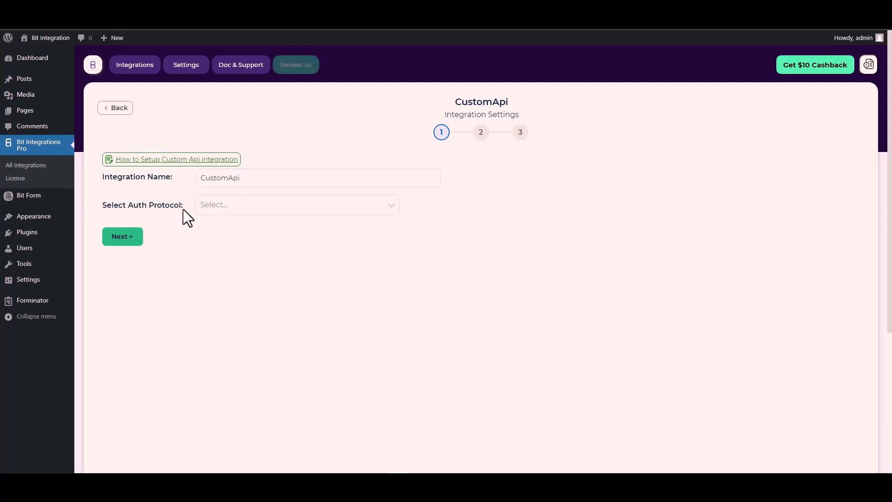
Step: Set the auth protocol to API Key
{"action": "left_click", "coordinate": [229, 207]}
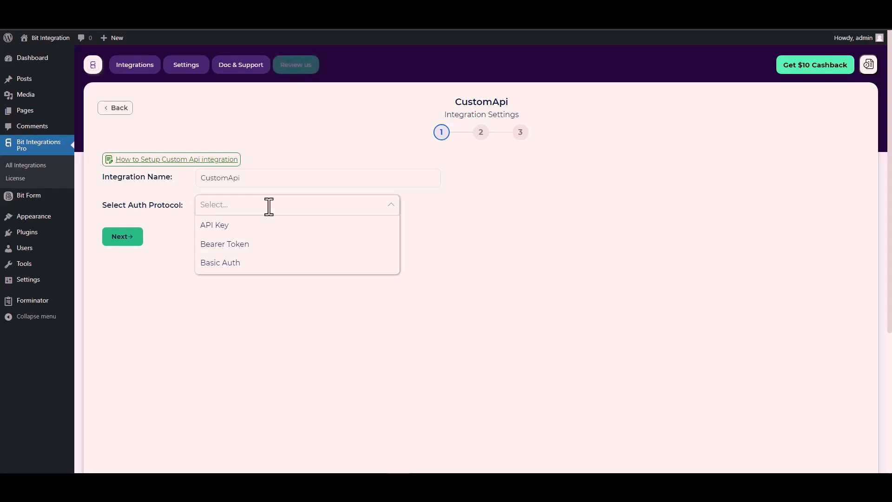
{"action": "left_click", "coordinate": [231, 226]}
{"action": "left_click", "coordinate": [178, 249]}
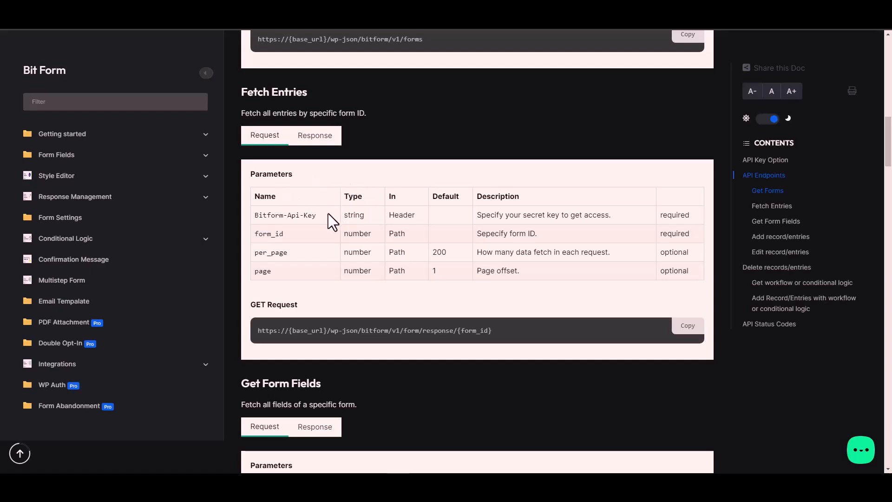
Step: Copy Bitform-Api-Key from the Bit Form API documentation and paste it as the Key
{"action": "triple_click", "coordinate": [301, 215]}
{"action": "key", "text": "ctrl+c"}
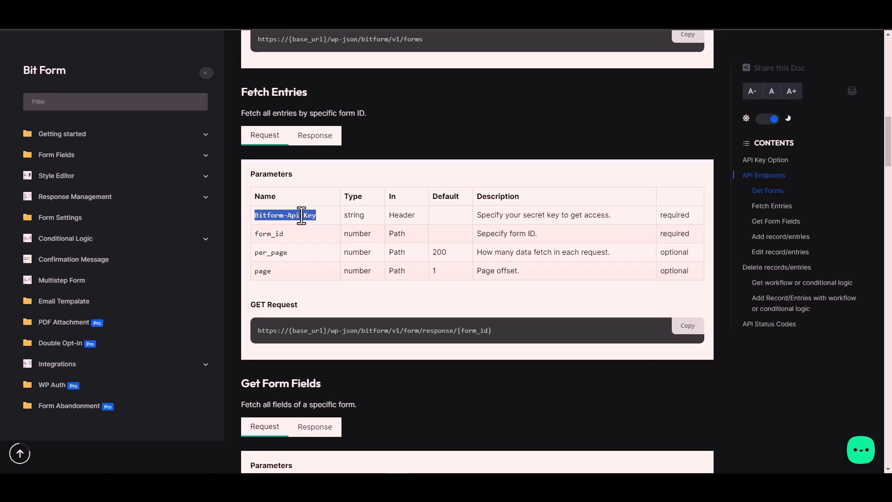
{"action": "key", "text": "alt+Tab"}
{"action": "left_click", "coordinate": [148, 243]}
{"action": "key", "text": "ctrl+v"}
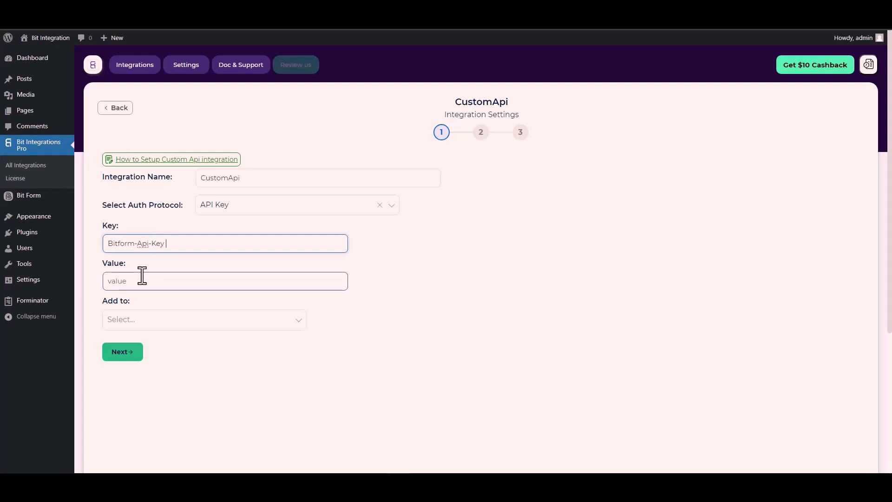
Step: Copy the API key from Bit Form's API settings and paste it into the Value field
{"action": "left_click", "coordinate": [116, 280]}
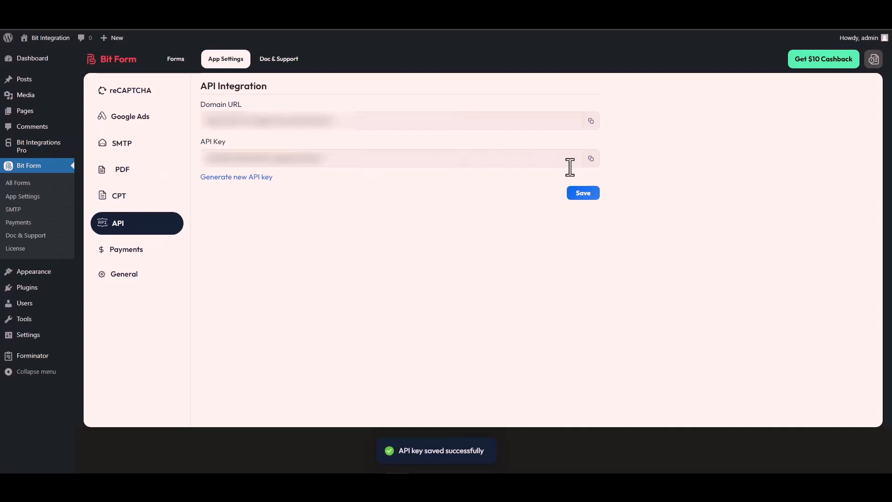
{"action": "left_click", "coordinate": [590, 159]}
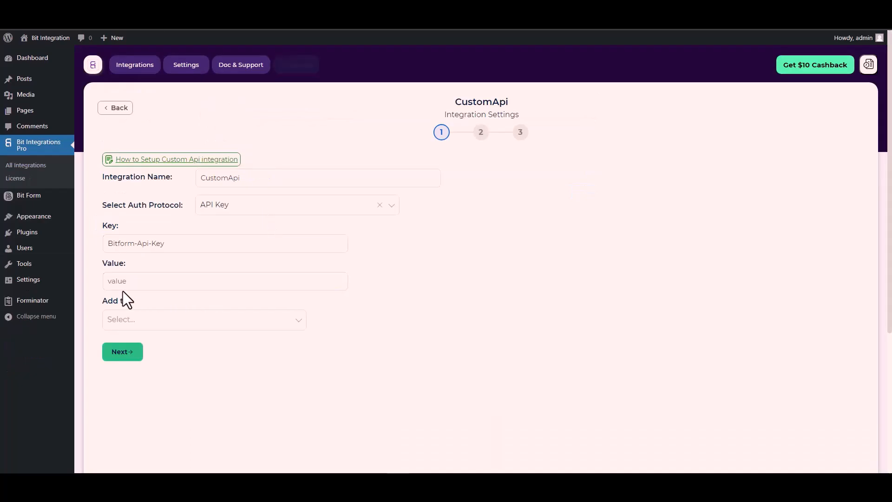
{"action": "left_click", "coordinate": [123, 281]}
{"action": "key", "text": "ctrl+v"}
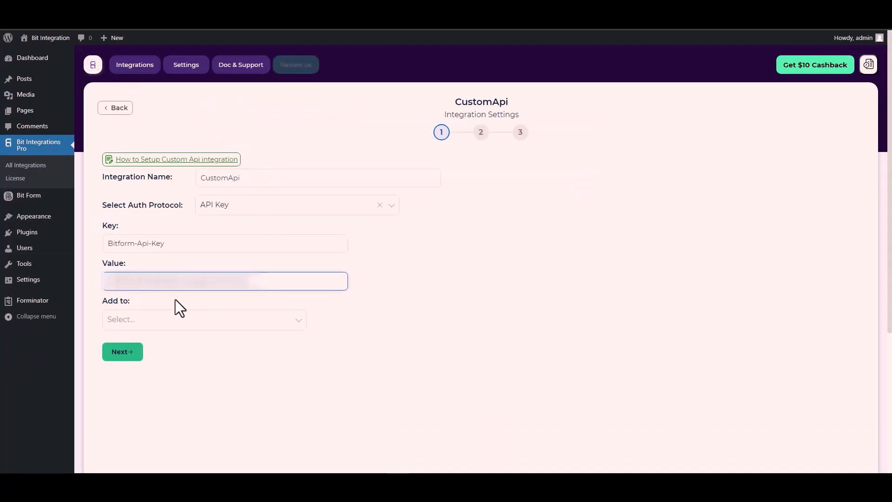
Step: Check the documentation, add the API key to the Header, and continue to the next setup step
{"action": "left_click", "coordinate": [145, 320]}
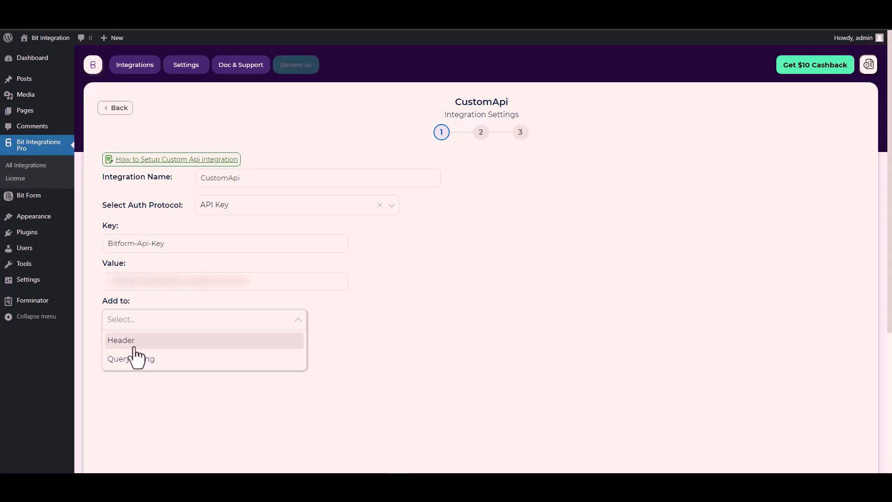
{"action": "left_click", "coordinate": [440, 331]}
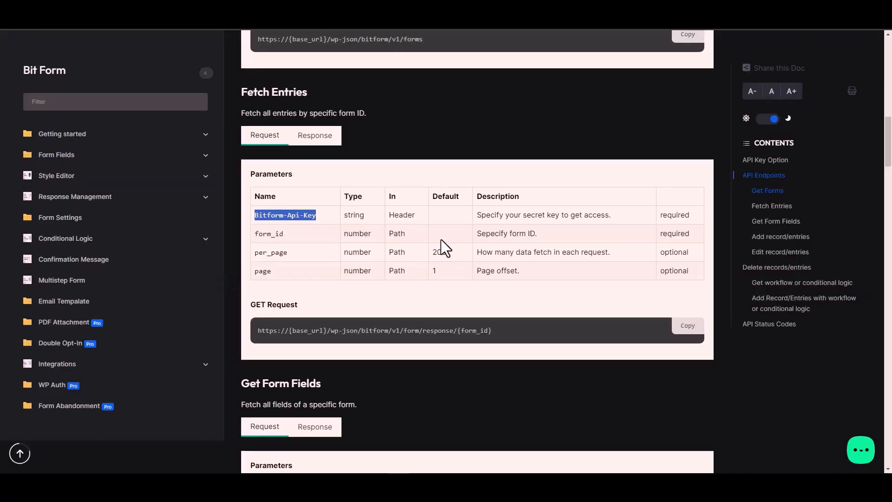
{"action": "left_click", "coordinate": [405, 215]}
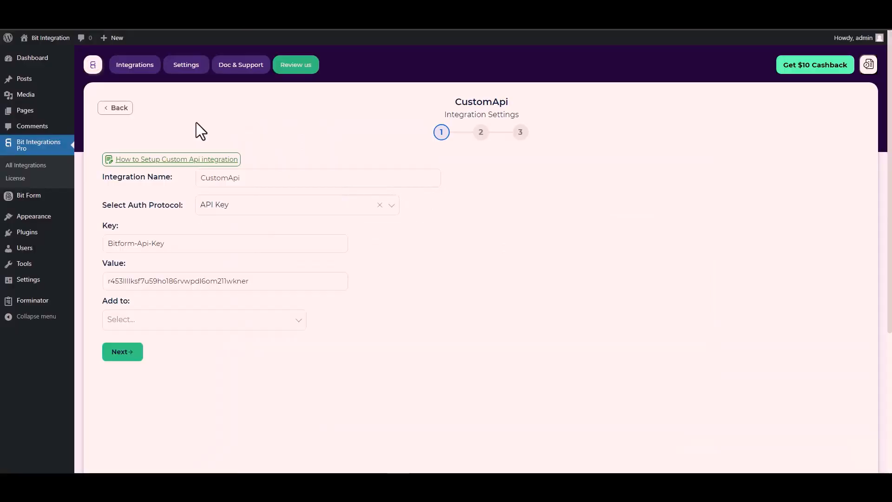
{"action": "left_click", "coordinate": [201, 281]}
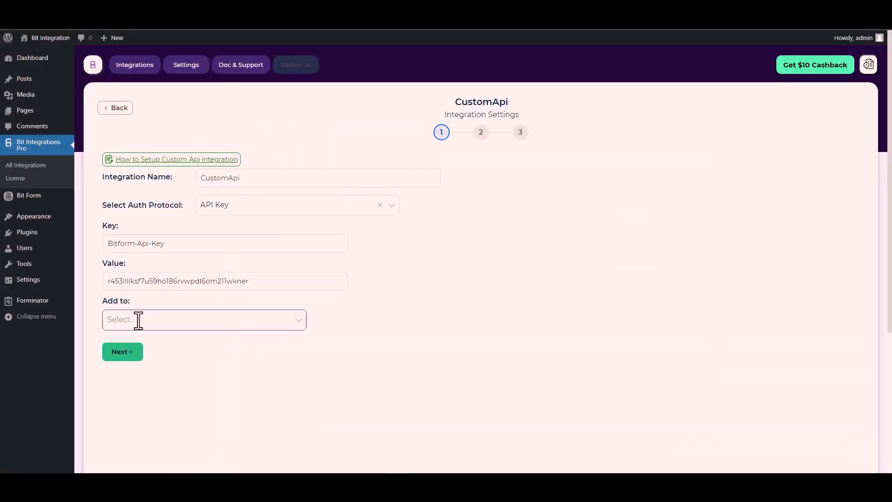
{"action": "left_click", "coordinate": [232, 320]}
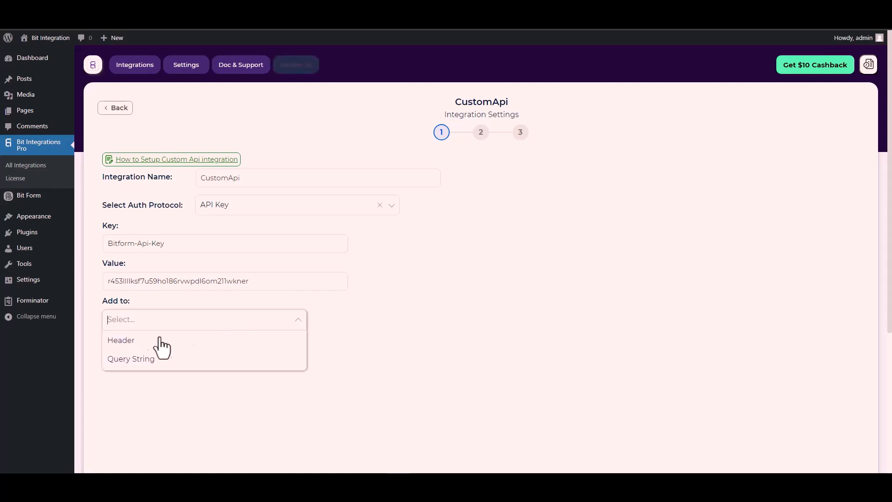
{"action": "left_click", "coordinate": [132, 341]}
{"action": "left_click", "coordinate": [123, 352]}
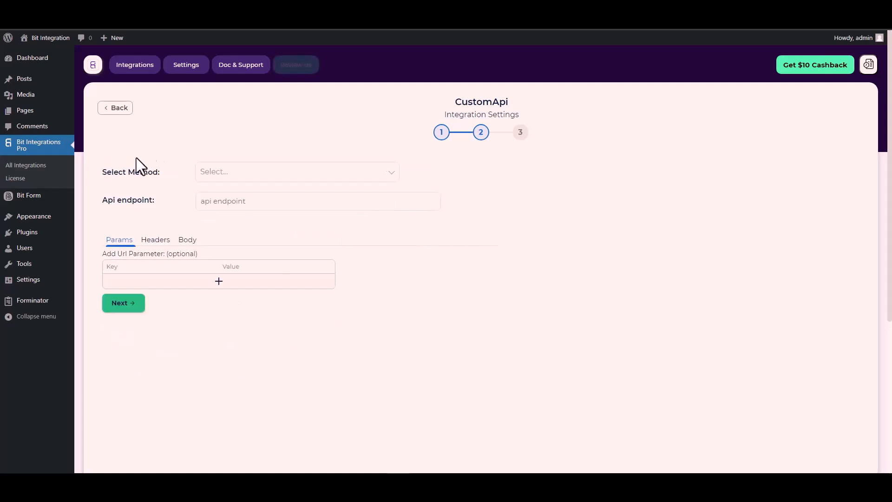
Step: Set the request method to POST and paste the Fetch Entries endpoint URL from the Bit Form API documentation as the API endpoint
{"action": "left_click", "coordinate": [230, 174]}
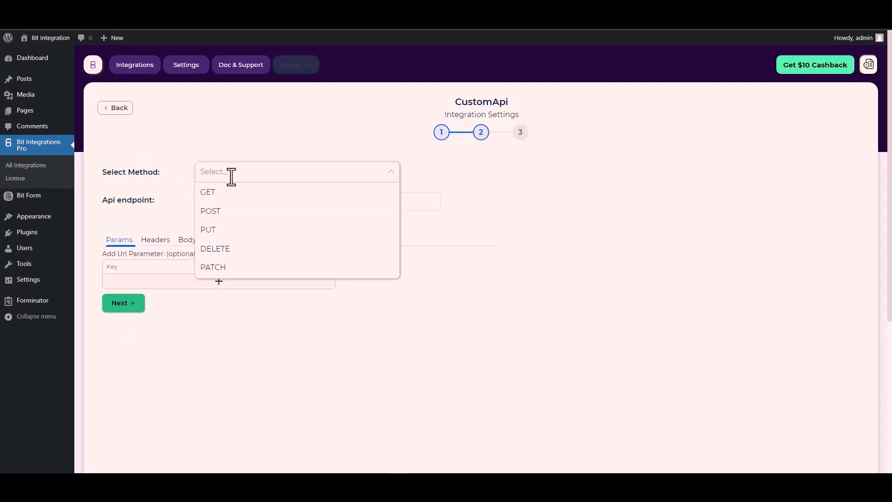
{"action": "left_click", "coordinate": [231, 211]}
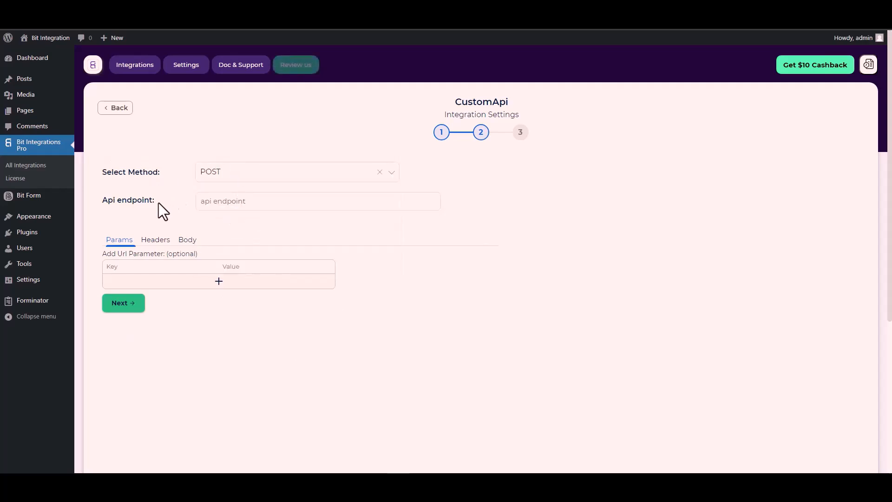
{"action": "scroll", "coordinate": [161, 202], "scroll_direction": "down", "scroll_amount": 1}
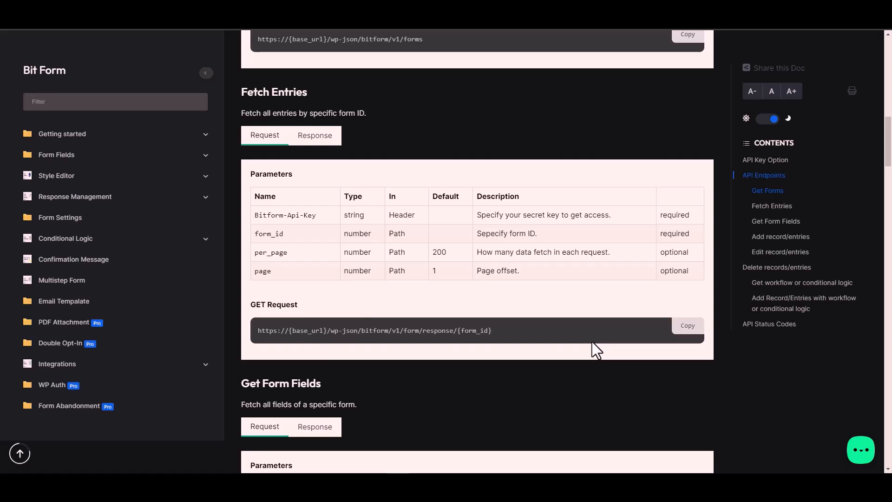
{"action": "left_click", "coordinate": [691, 330]}
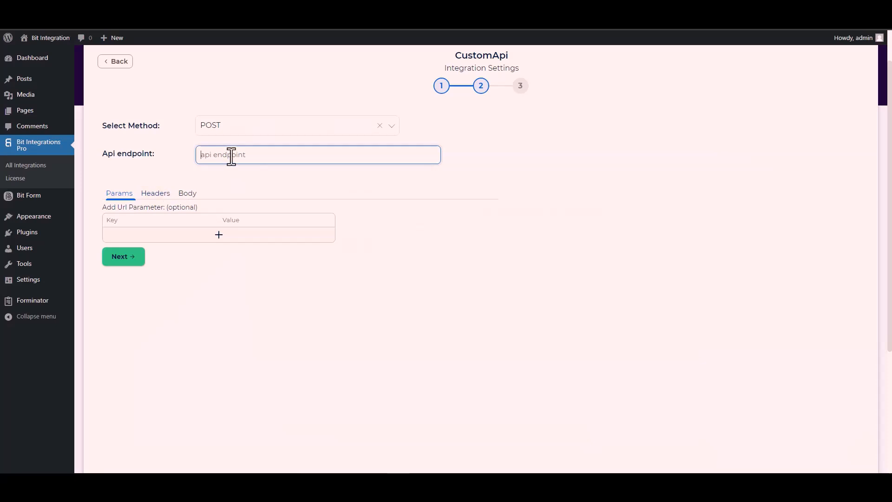
{"action": "key", "text": "ctrl+v"}
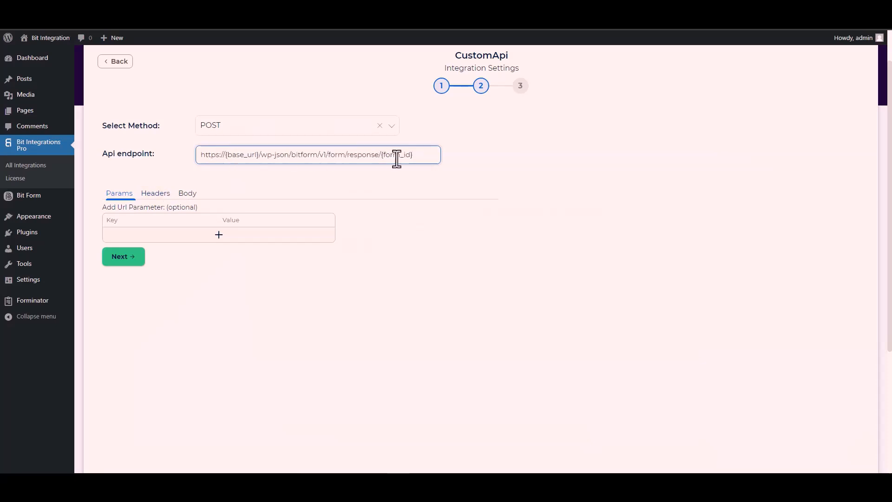
Step: Replace {form_id} in the endpoint with the Contact Form's ID 1 from the Bit Form forms list
{"action": "left_click_drag", "start_coordinate": [412, 155], "coordinate": [382, 155]}
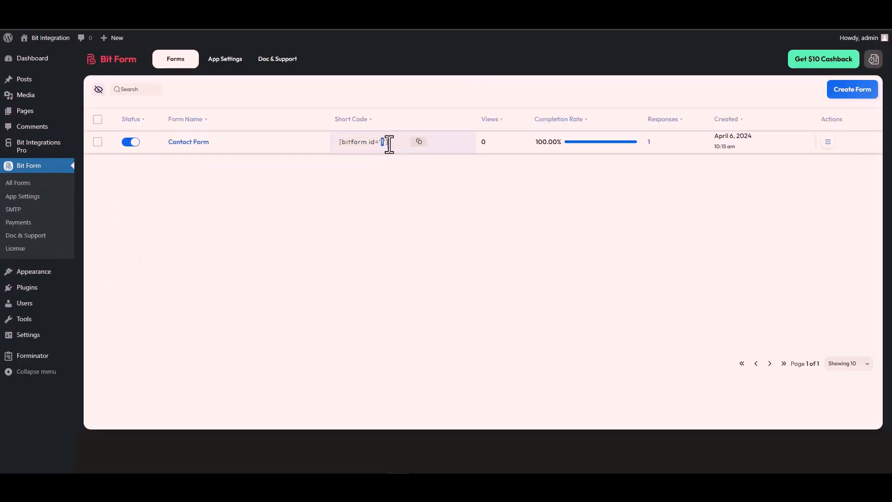
{"action": "double_click", "coordinate": [382, 142]}
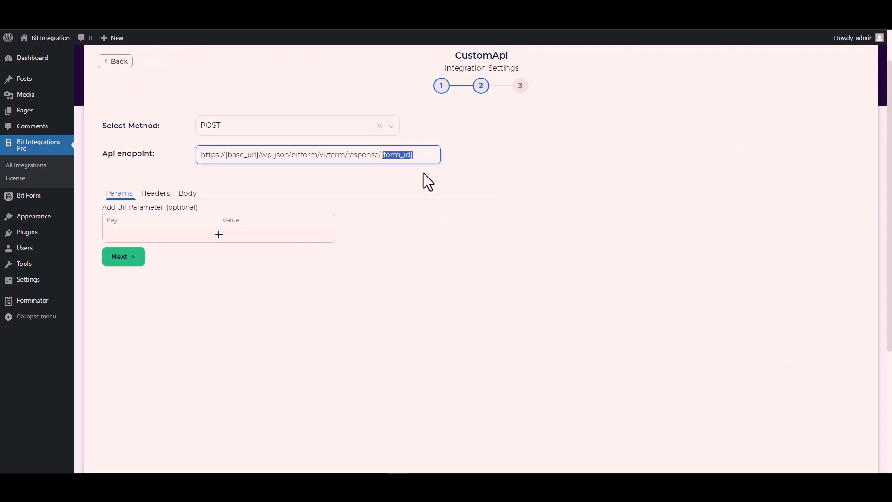
{"action": "key", "text": "BackSpace"}
{"action": "key", "text": "BackSpace"}
{"action": "type", "text": "1/form/response/1"}
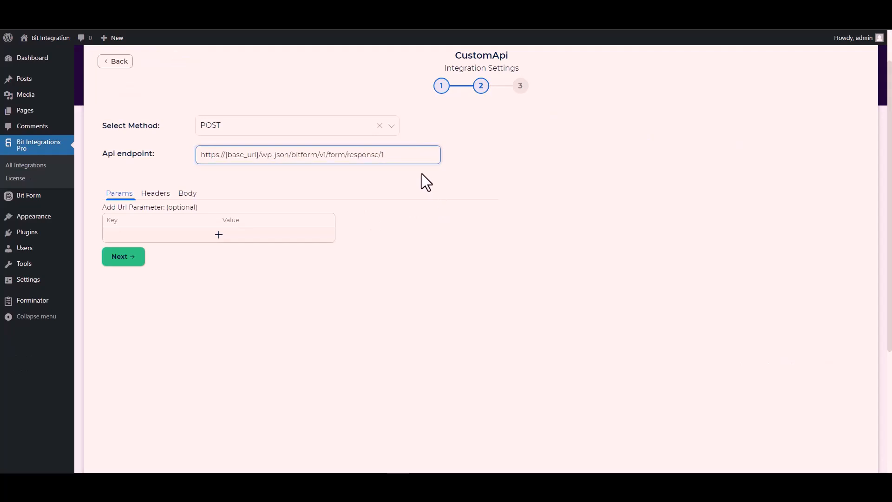
Step: Replace {base_url} in the endpoint with the Domain URL copied from Bit Form's API settings
{"action": "left_click_drag", "start_coordinate": [260, 155], "coordinate": [225, 154]}
{"action": "left_click", "coordinate": [297, 9]}
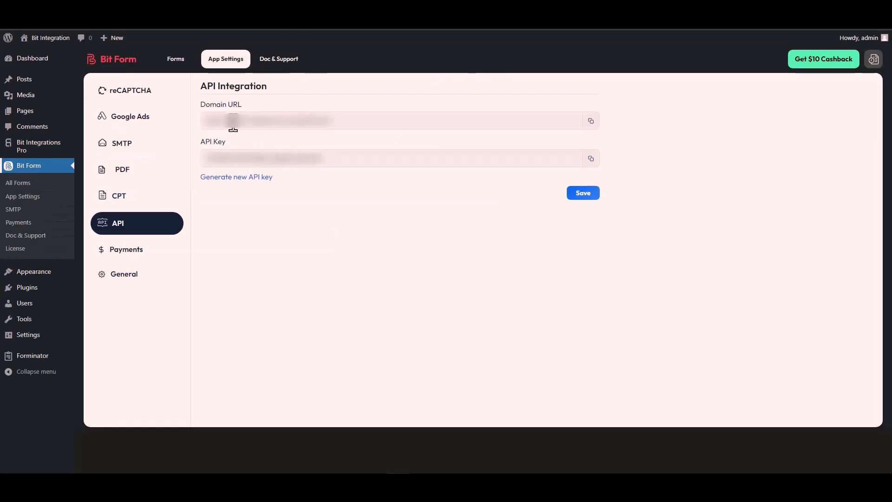
{"action": "triple_click", "coordinate": [251, 122]}
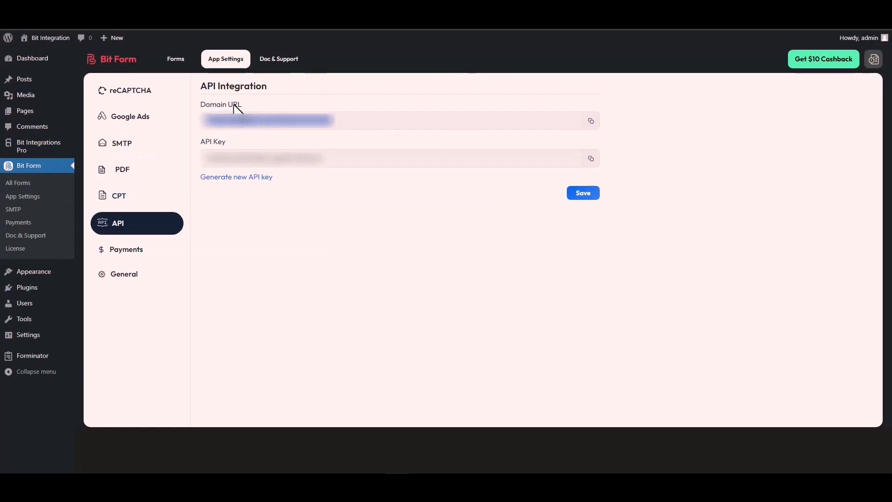
{"action": "left_click", "coordinate": [590, 121]}
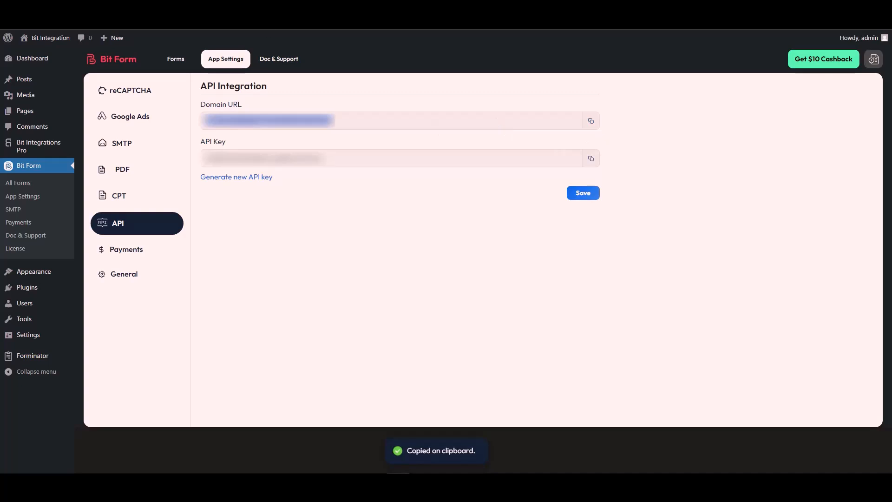
{"action": "left_click", "coordinate": [186, 9]}
{"action": "left_click", "coordinate": [257, 152]}
{"action": "left_click_drag", "start_coordinate": [259, 154], "coordinate": [199, 160]}
{"action": "key", "text": "ctrl+v"}
{"action": "left_click", "coordinate": [305, 180]}
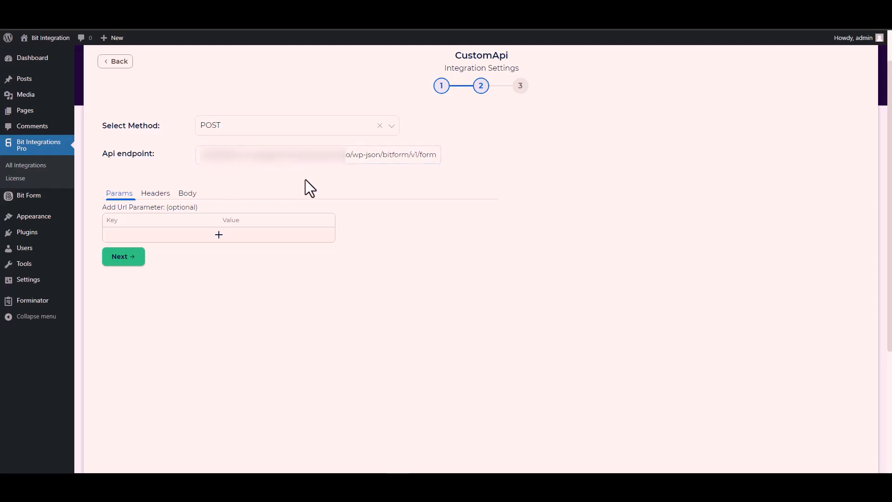
Step: In the request body, enable Send All Data and set the content type to application/x-www-form-urlencoded
{"action": "left_click", "coordinate": [189, 194]}
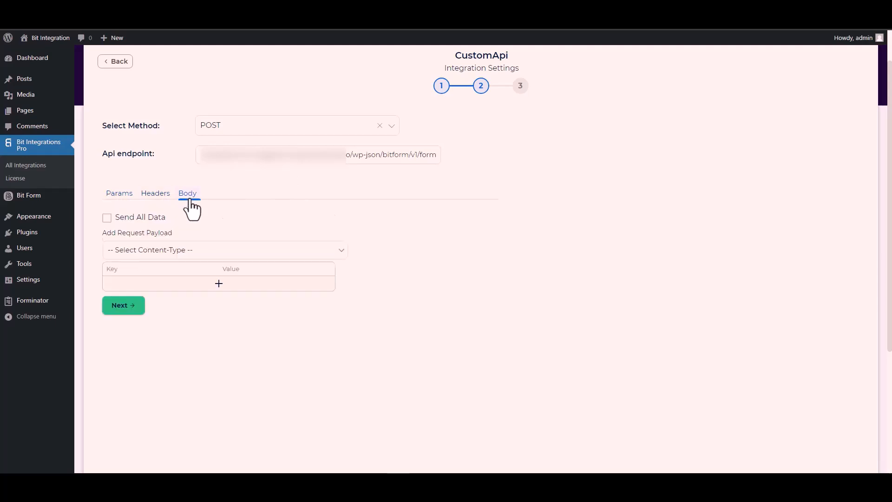
{"action": "left_click", "coordinate": [119, 217]}
{"action": "scroll", "coordinate": [262, 214], "scroll_direction": "down", "scroll_amount": 3}
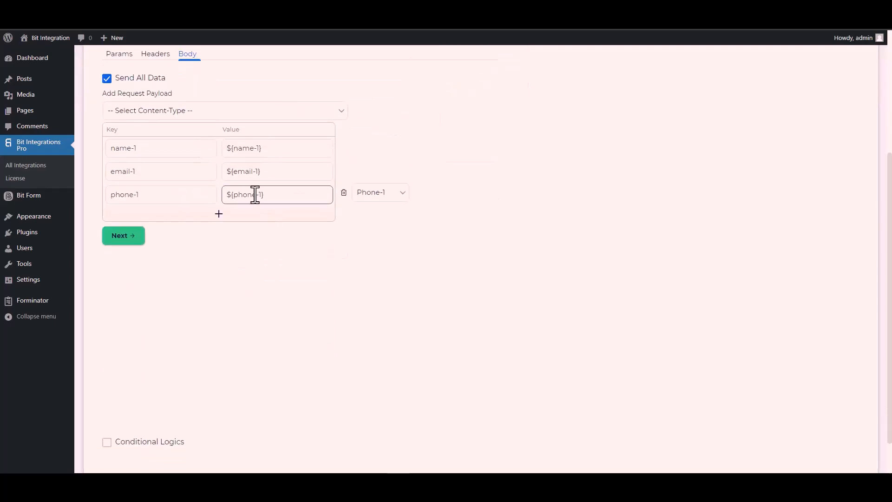
{"action": "left_click", "coordinate": [177, 114]}
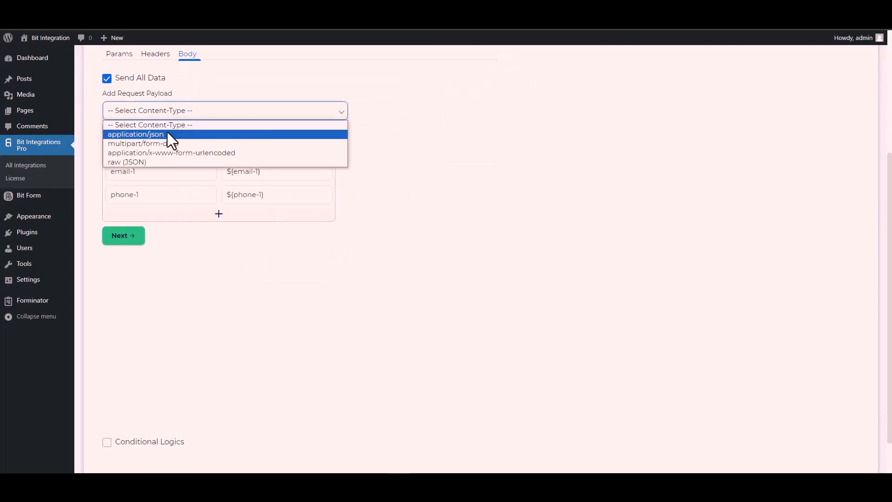
{"action": "left_click", "coordinate": [202, 151]}
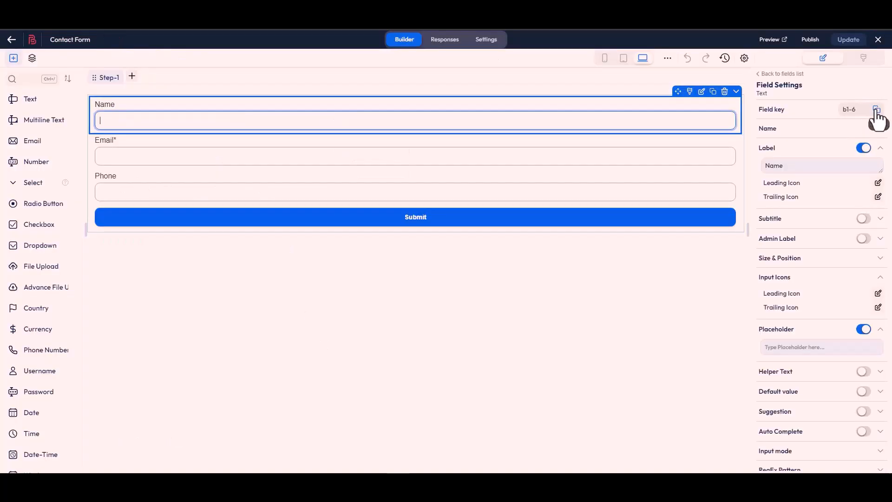
Step: Replace the name-1 payload key with the Name field's key b1-6 copied from the Bit Form builder
{"action": "left_click", "coordinate": [876, 110]}
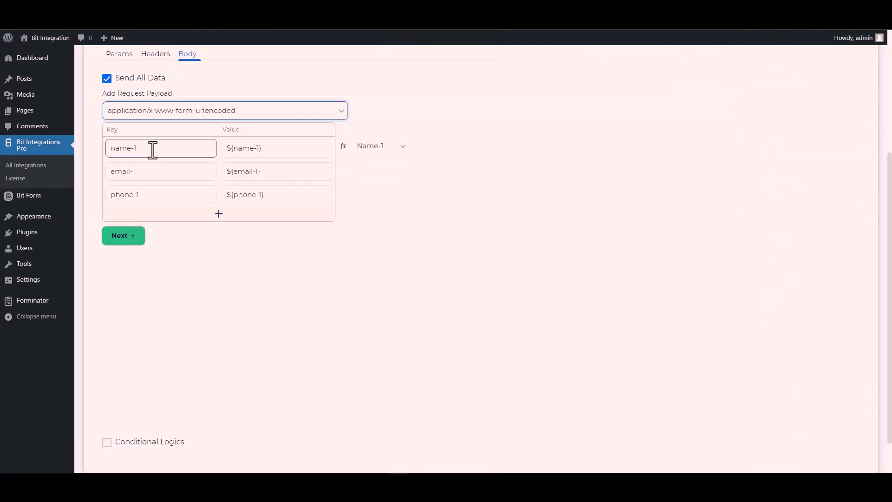
{"action": "triple_click", "coordinate": [153, 148]}
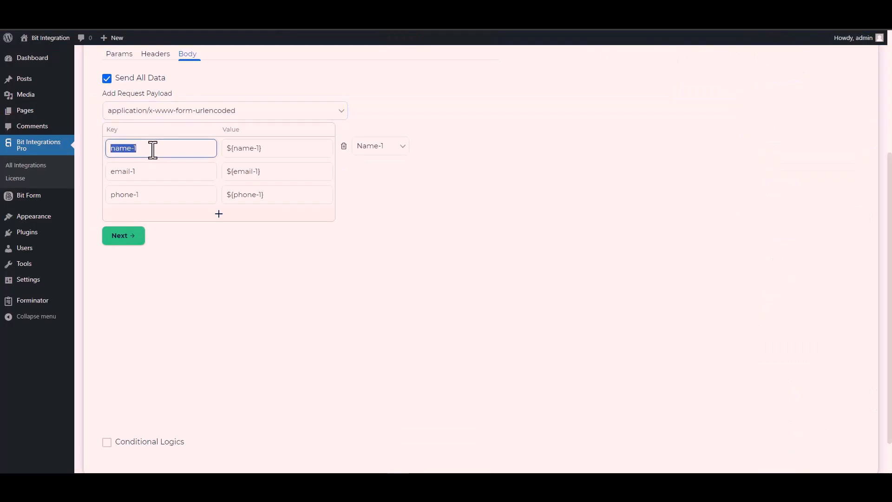
{"action": "key", "text": "ctrl+v"}
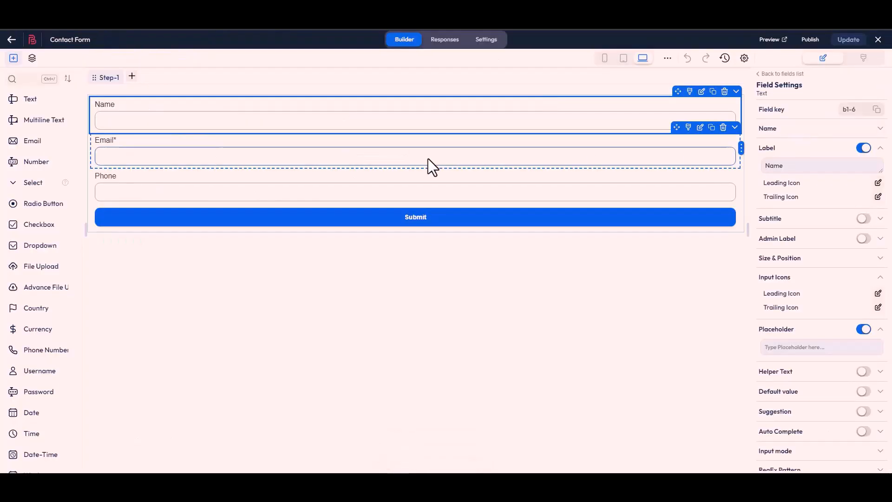
Step: Replace the email-1 payload key with the Email field's key b1-4 copied from the form builder
{"action": "left_click", "coordinate": [430, 164]}
{"action": "left_click", "coordinate": [876, 109]}
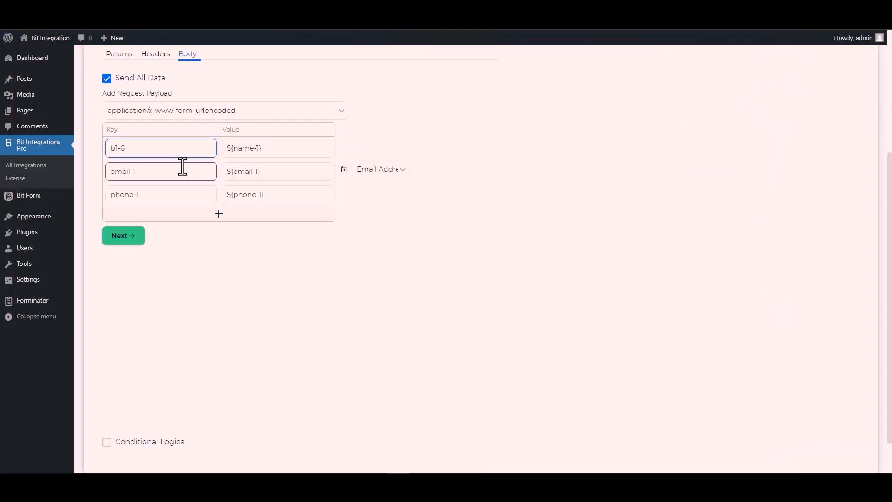
{"action": "left_click", "coordinate": [150, 176]}
{"action": "key", "text": "shift+Left"}
{"action": "key", "text": "shift+Home"}
{"action": "key", "text": "ctrl+v"}
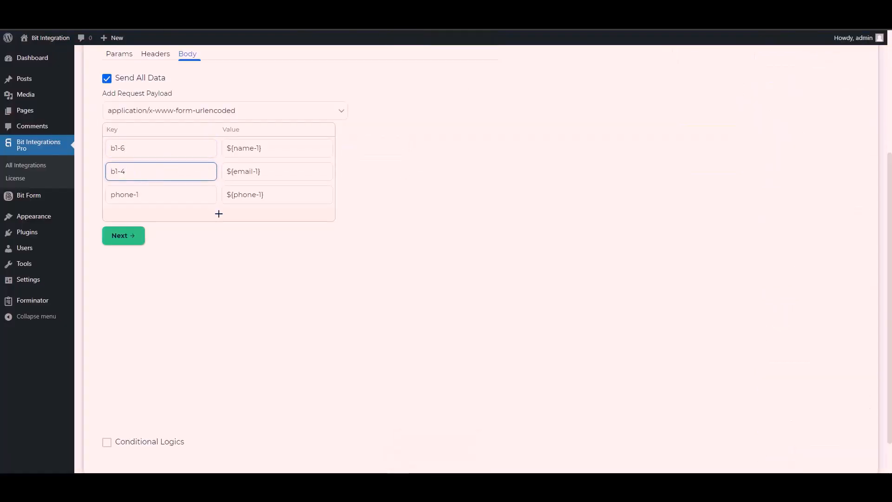
Step: Replace the phone-1 payload key with the Phone field's key b1-7 copied from the form builder
{"action": "left_click", "coordinate": [604, 10]}
{"action": "left_click", "coordinate": [450, 197]}
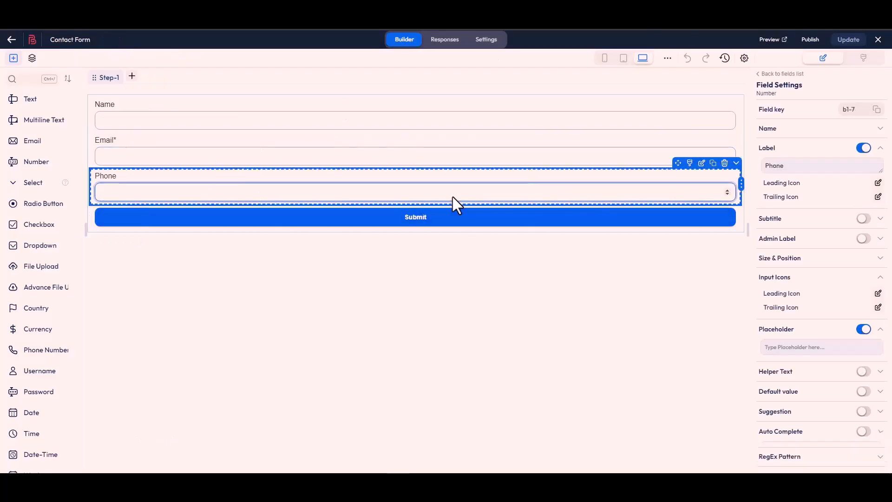
{"action": "left_click", "coordinate": [876, 111]}
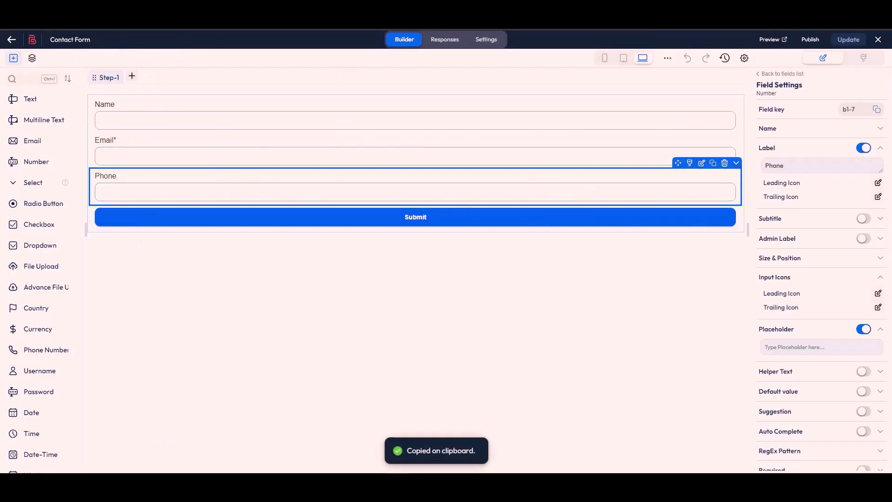
{"action": "left_click", "coordinate": [179, 11]}
{"action": "left_click", "coordinate": [145, 201]}
{"action": "key", "text": "ctrl+a"}
{"action": "key", "text": "ctrl+v"}
{"action": "scroll", "coordinate": [111, 388], "scroll_direction": "down", "scroll_amount": 1}
{"action": "left_click", "coordinate": [106, 401]}
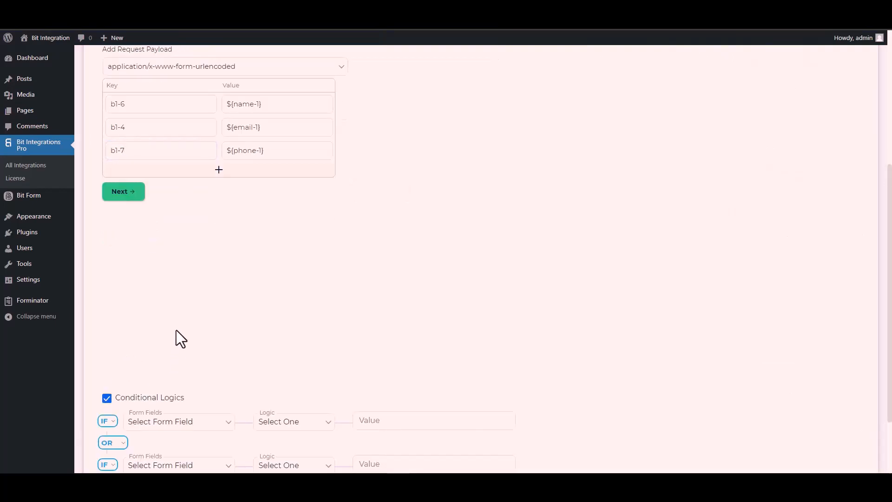
{"action": "scroll", "coordinate": [176, 336], "scroll_direction": "down", "scroll_amount": 2}
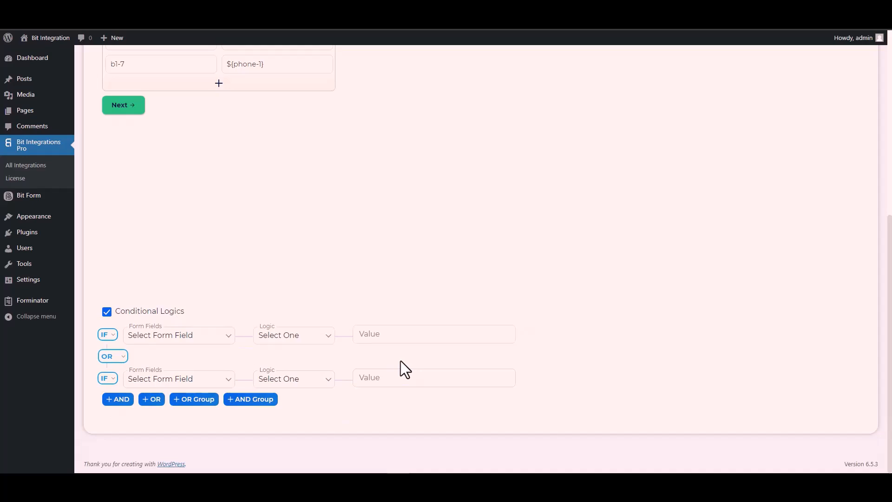
{"action": "left_click", "coordinate": [106, 311]}
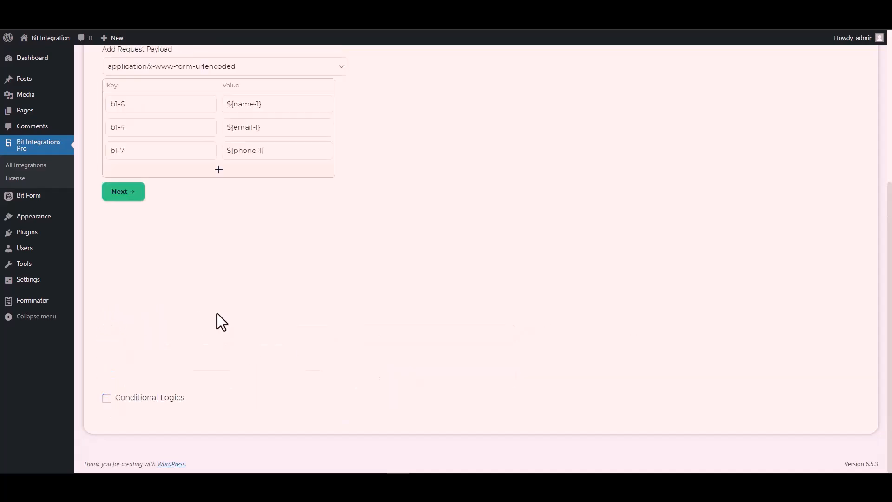
{"action": "scroll", "coordinate": [216, 313], "scroll_direction": "up", "scroll_amount": 4}
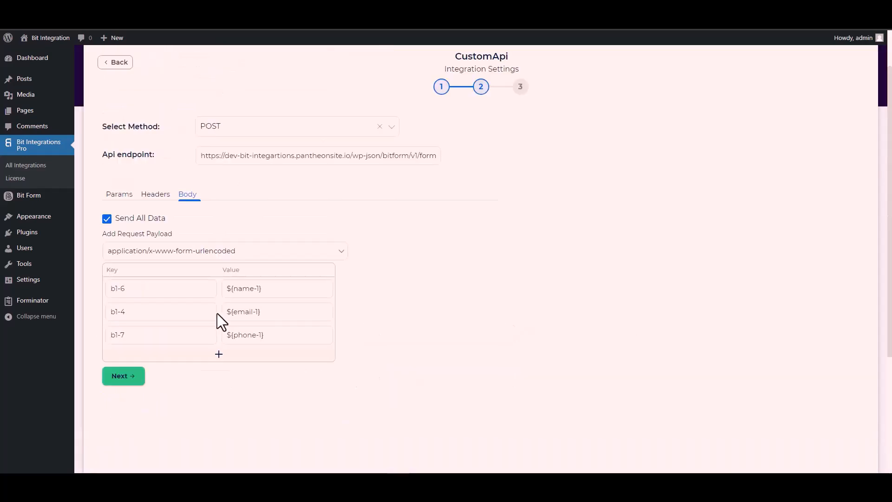
Step: Proceed to the last setup step and finish and save the CustomApi integration
{"action": "left_click", "coordinate": [129, 382]}
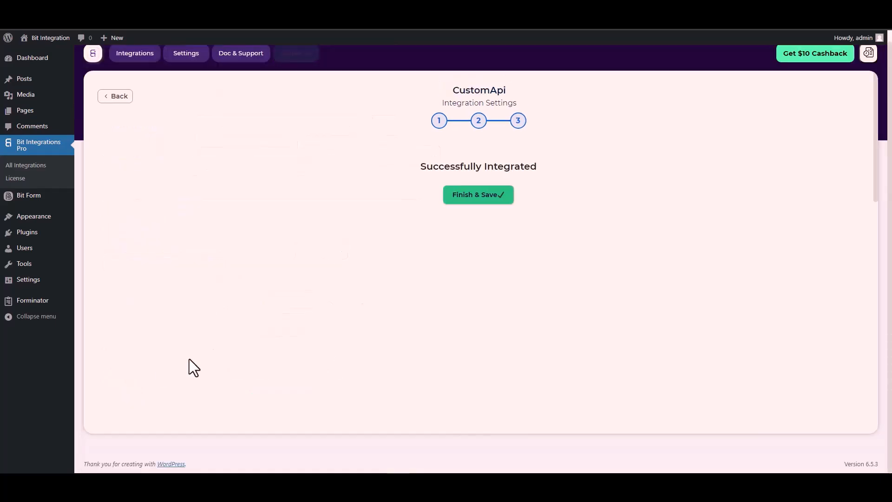
{"action": "left_click", "coordinate": [482, 201]}
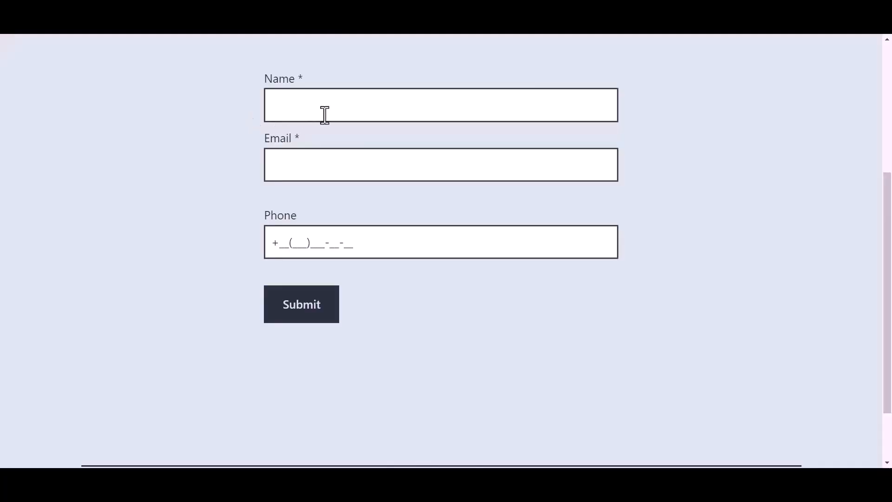
Step: Fill in the test form with the name Bit Integrations and a support e-mail address
{"action": "left_click", "coordinate": [334, 106]}
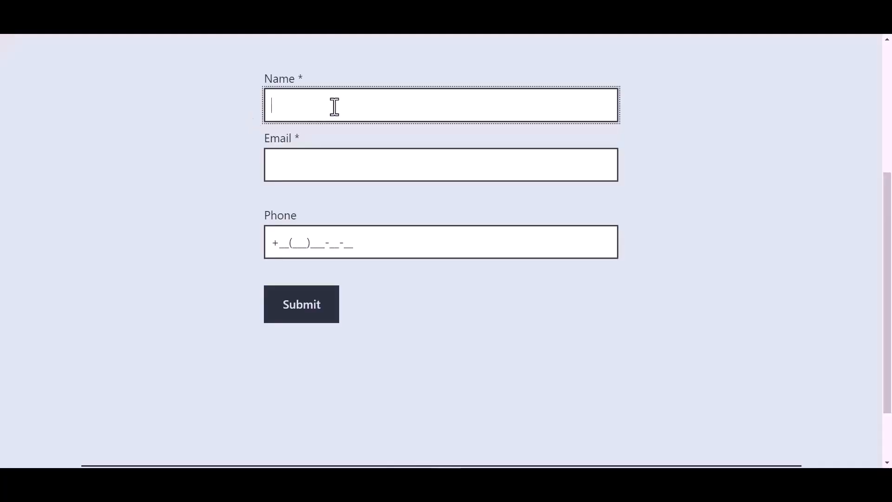
{"action": "type", "text": "Bit Integrations"}
{"action": "left_click", "coordinate": [316, 153]}
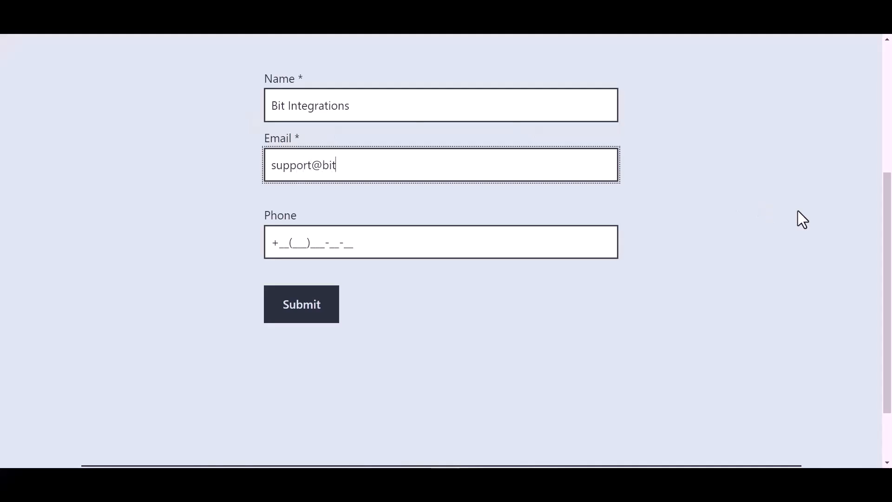
Step: Enter a phone number in the Phone field and submit the test form
{"action": "left_click", "coordinate": [344, 242]}
{"action": "type", "text": "44(455)"}
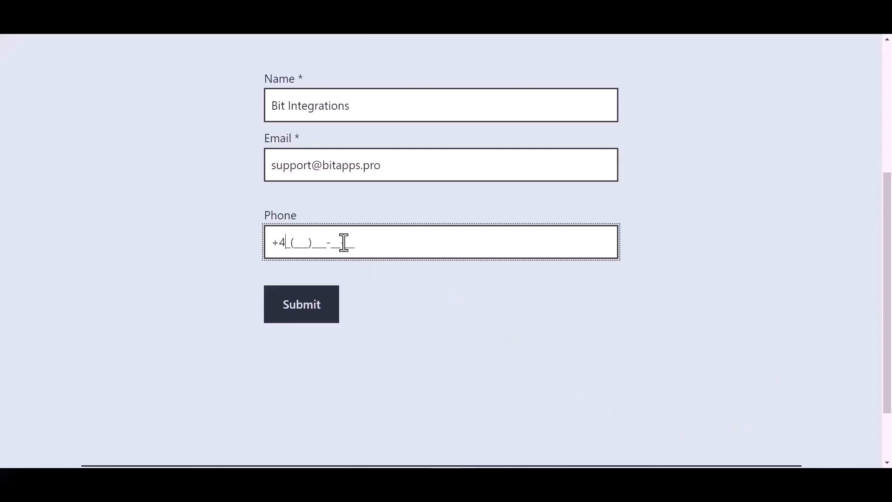
{"action": "type", "text": "566-6"}
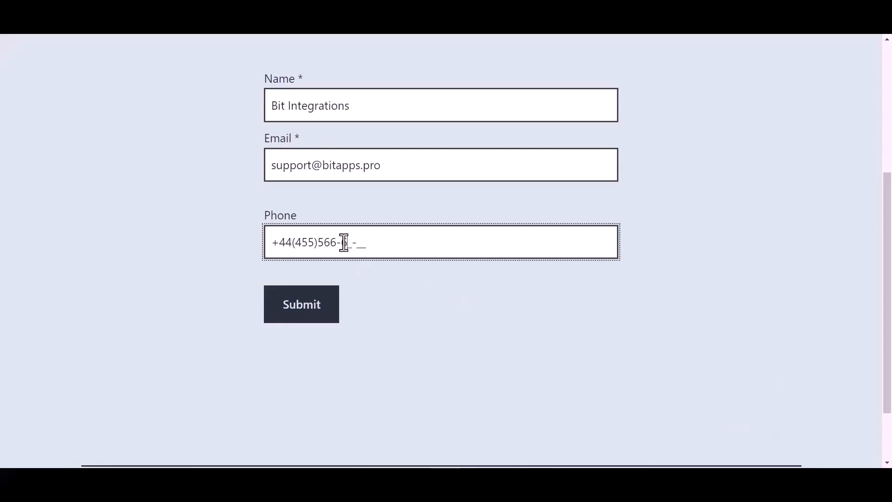
{"action": "left_click", "coordinate": [309, 316]}
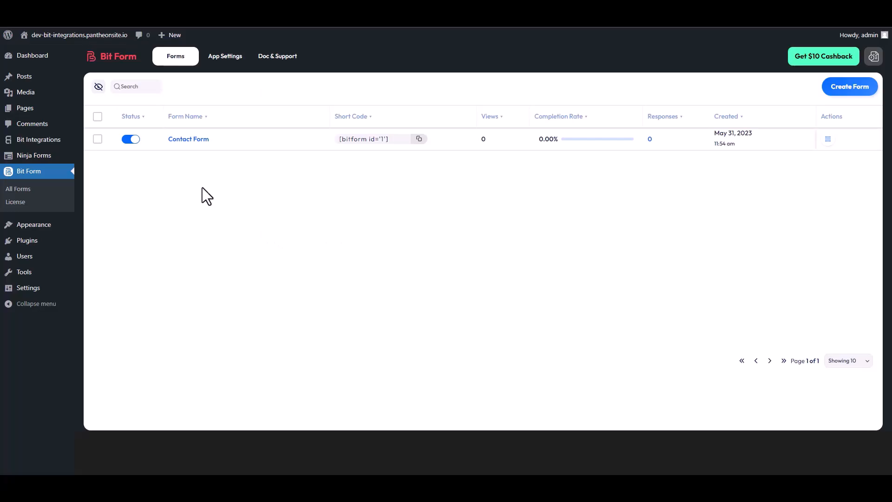
Step: Open the Contact Form's responses in Bit Form to check for the submitted entry
{"action": "left_click", "coordinate": [828, 141]}
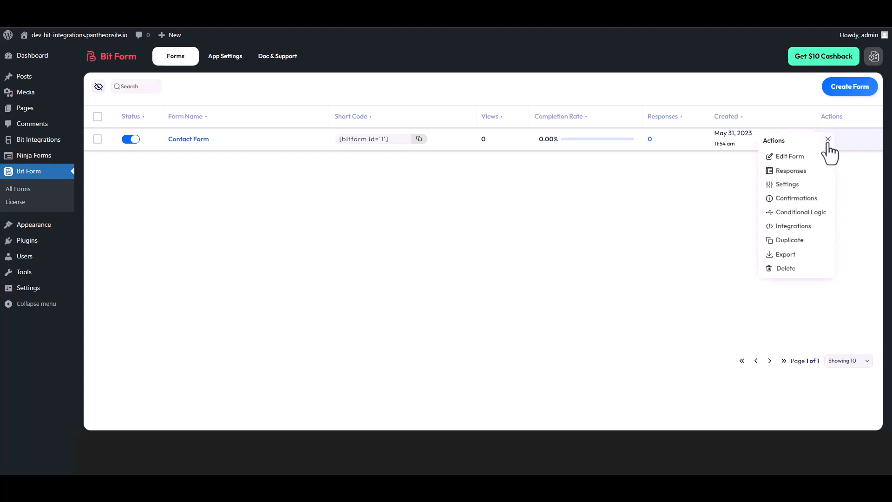
{"action": "left_click", "coordinate": [797, 170]}
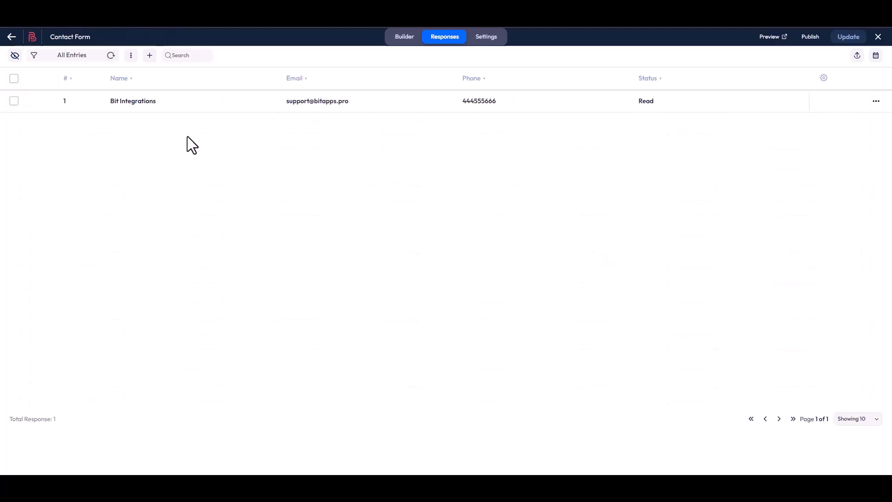